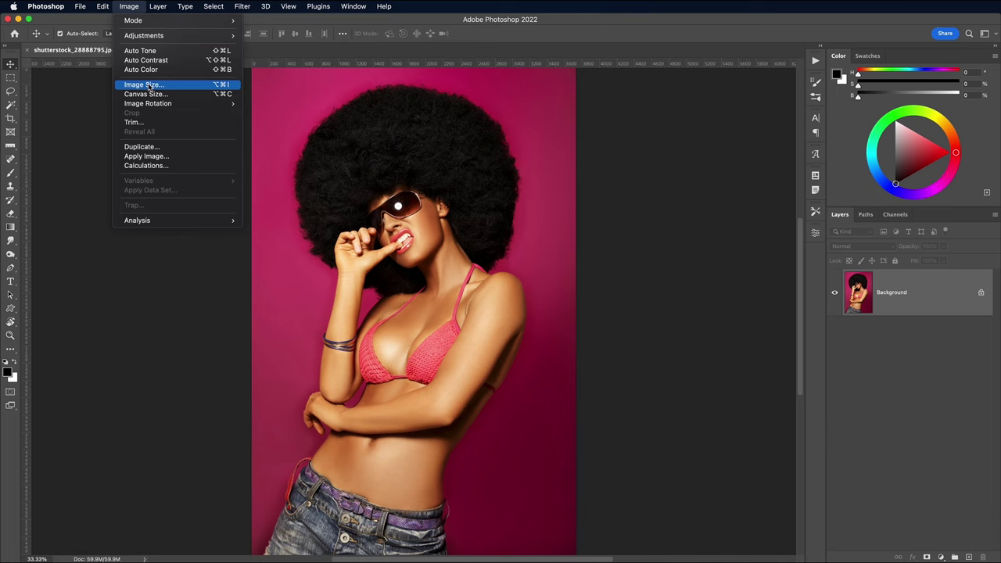
- Resize the portrait to 2000 px wide in Image Size
{"action": "left_click", "coordinate": [148, 83]}
{"action": "type", "text": "2000"}
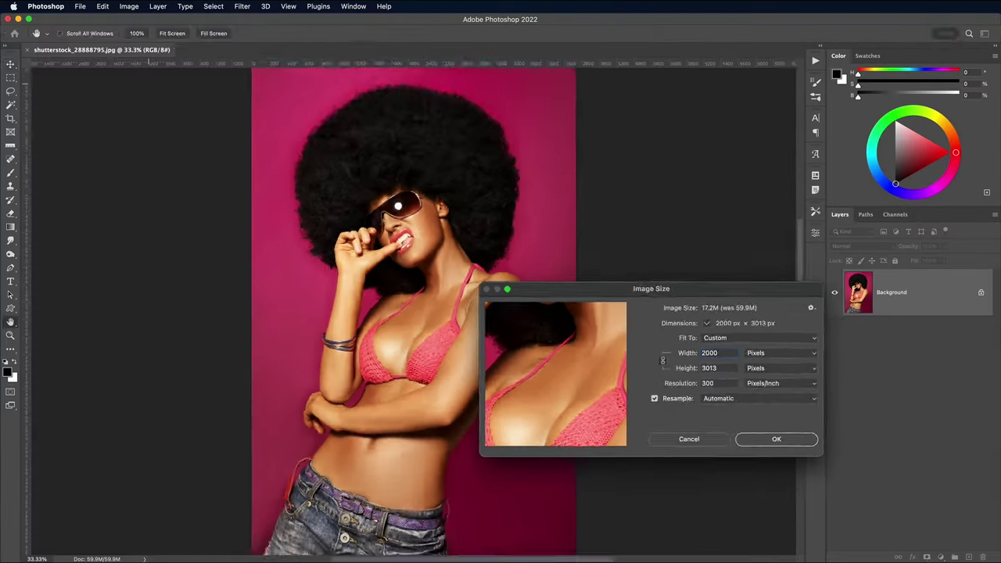
{"action": "key", "text": "Return"}
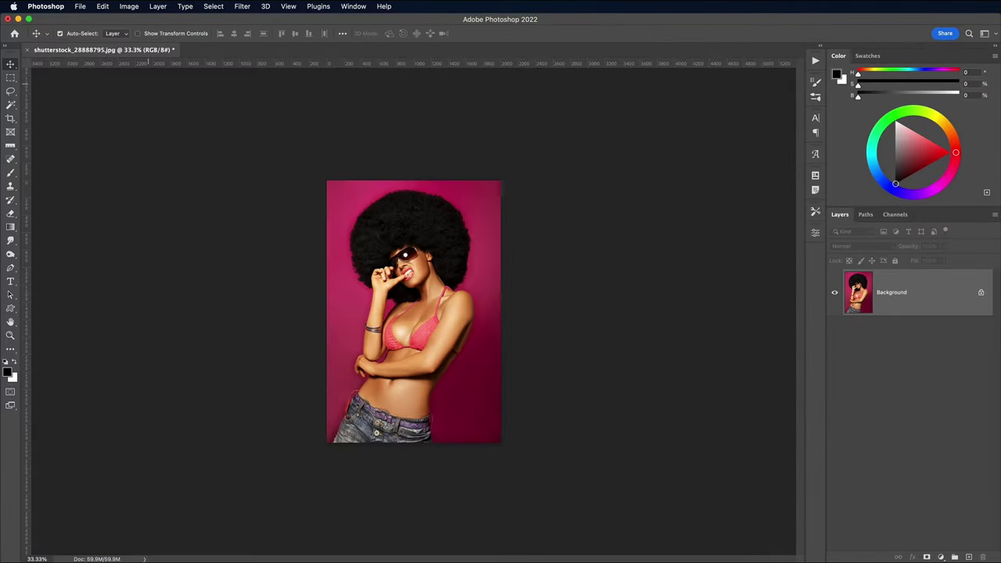
- Fit the image to the window and convert the layer to a smart object for smart filters
{"action": "key", "text": "super+0"}
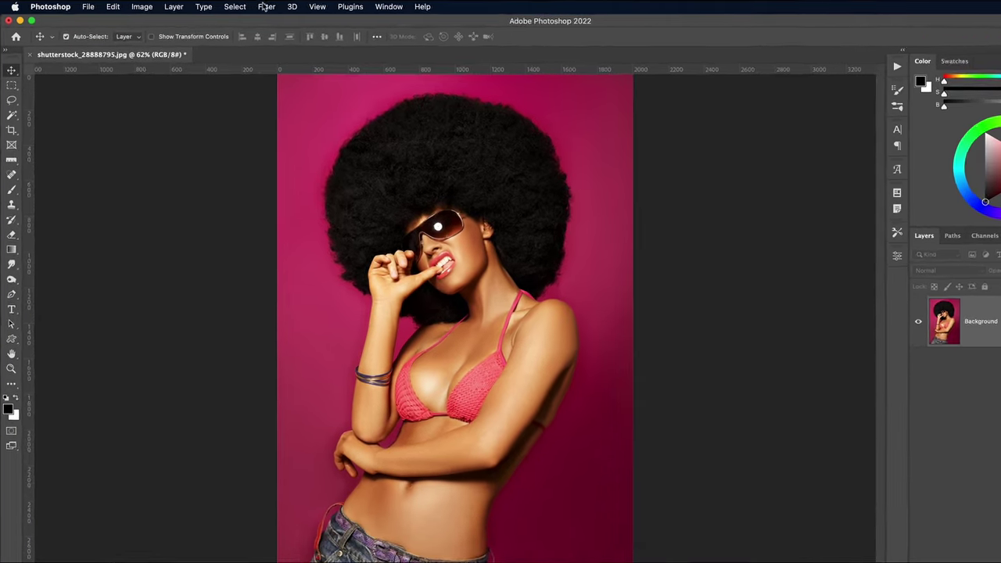
{"action": "left_click", "coordinate": [242, 6]}
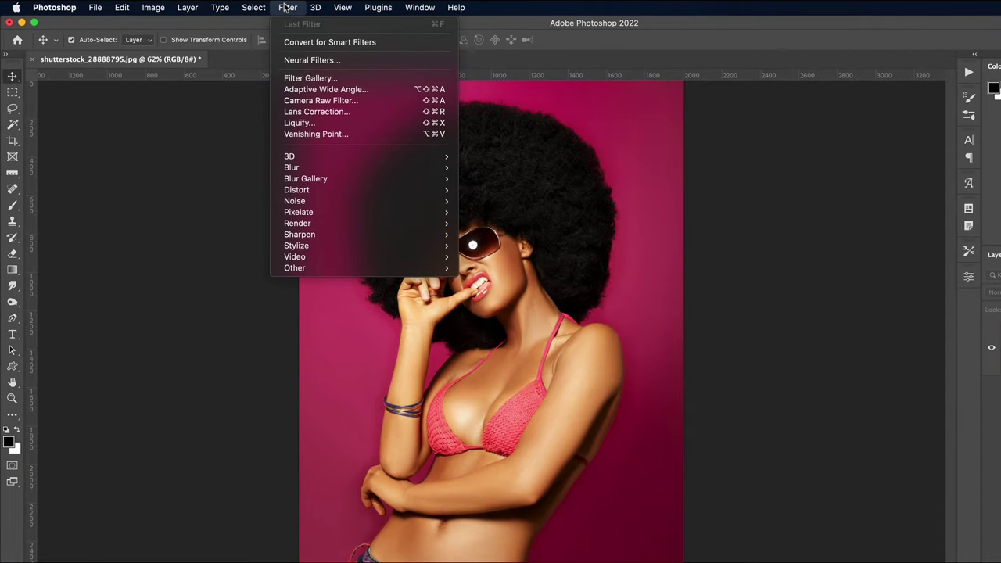
{"action": "left_click", "coordinate": [303, 41]}
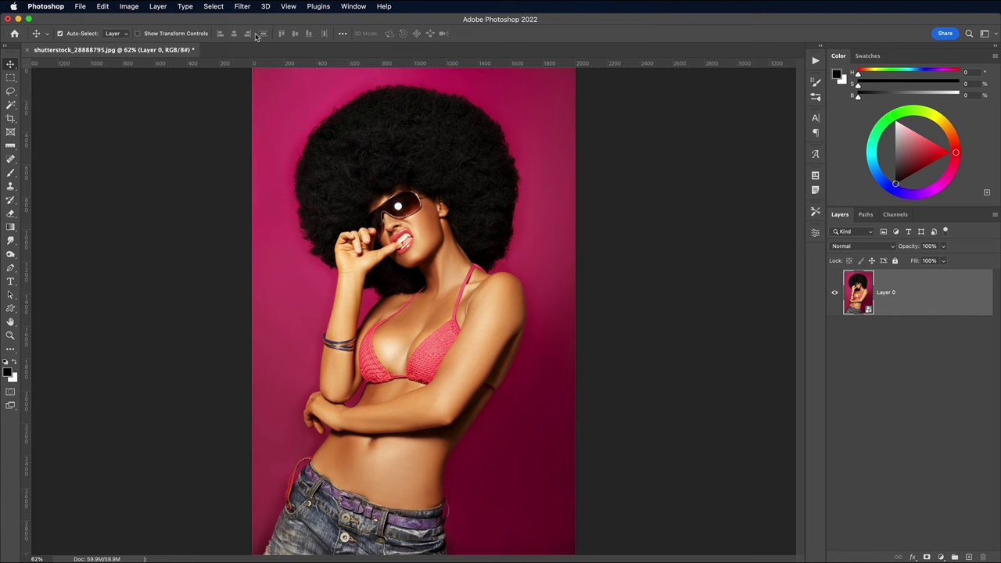
- Apply a Shadows/Highlights smart filter with Shadows Amount 35% and Highlights 0%
{"action": "left_click", "coordinate": [129, 6]}
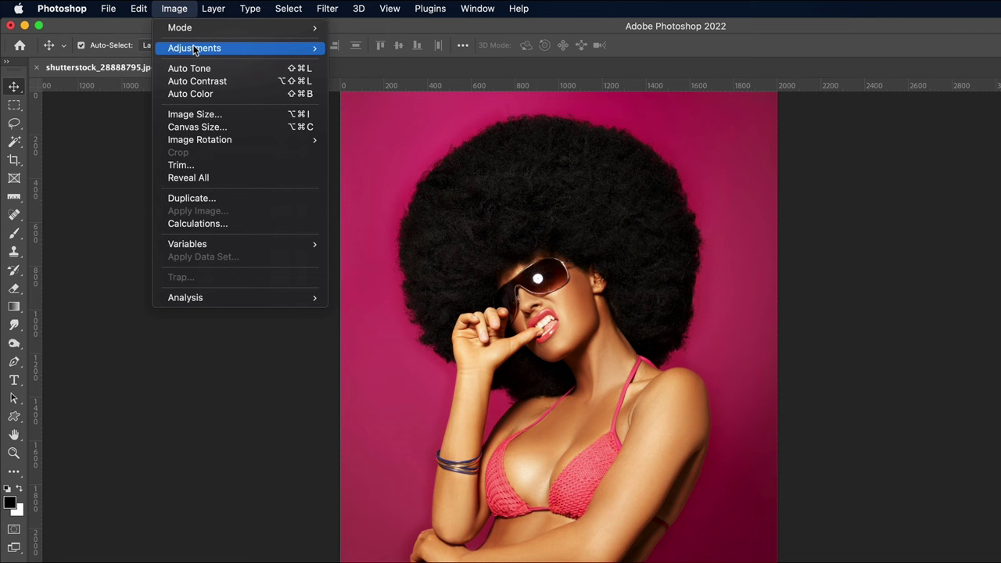
{"action": "mouse_move", "coordinate": [157, 37]}
{"action": "left_click", "coordinate": [413, 275]}
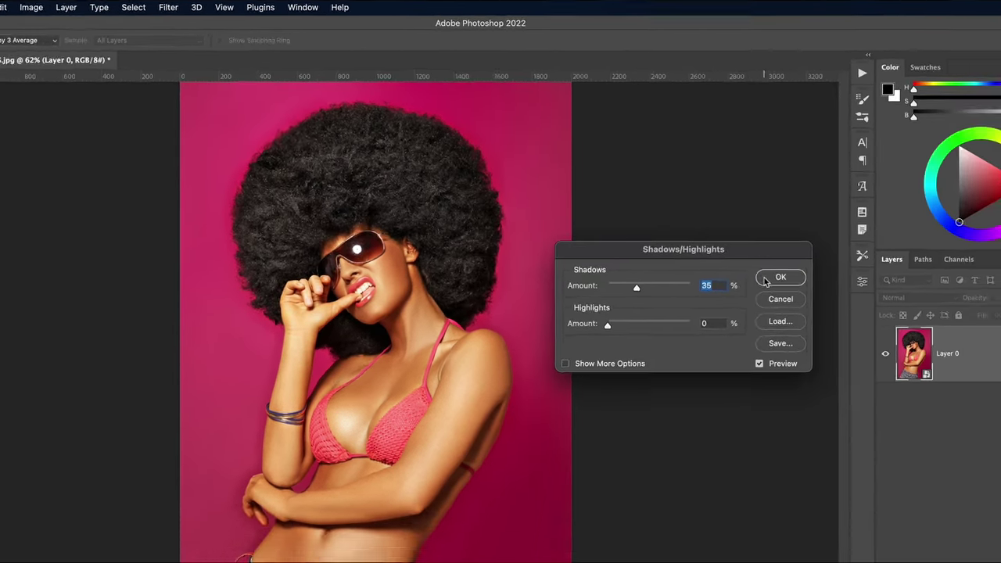
{"action": "left_click", "coordinate": [802, 310]}
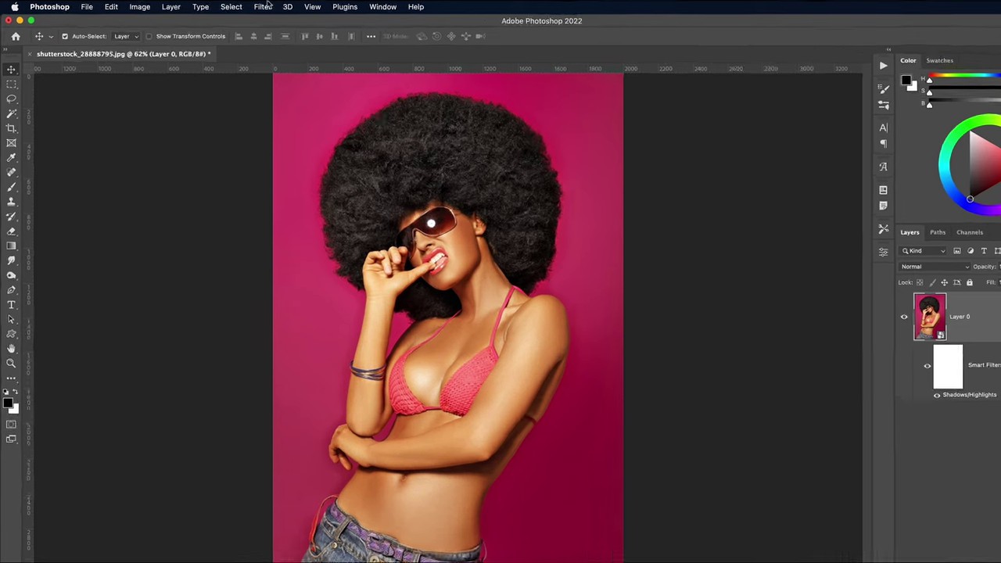
- Apply Oil Paint at Stylization 2 and Cleanliness 10, then zoom to 200% on the face
{"action": "left_click", "coordinate": [241, 6]}
{"action": "mouse_move", "coordinate": [359, 271]}
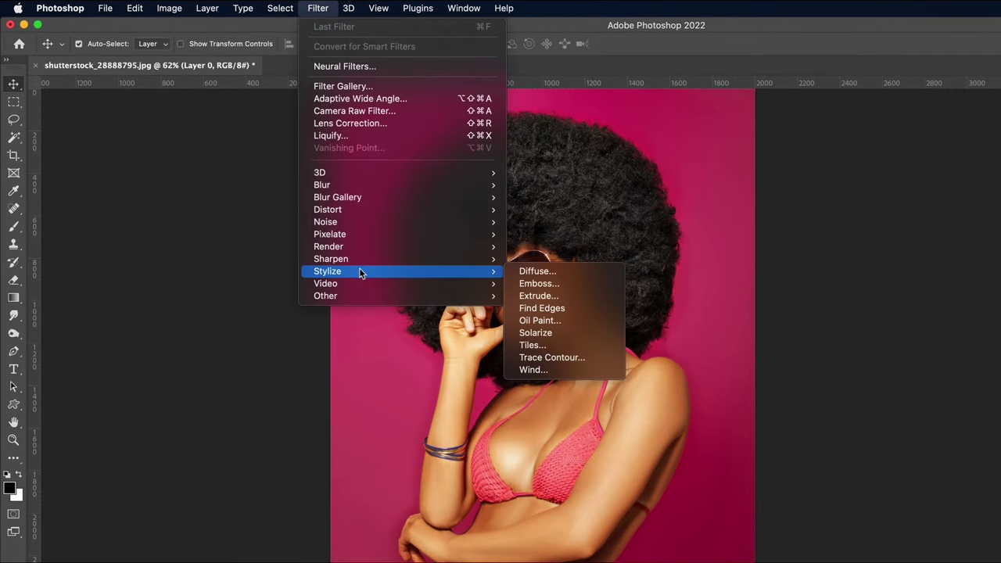
{"action": "left_click", "coordinate": [529, 323]}
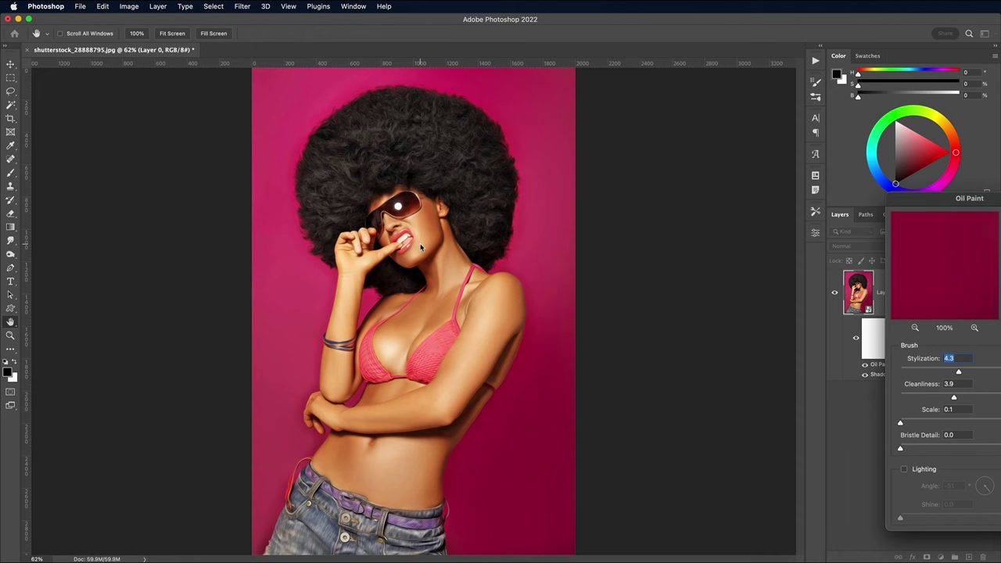
{"action": "left_click_drag", "start_coordinate": [917, 203], "coordinate": [643, 154]}
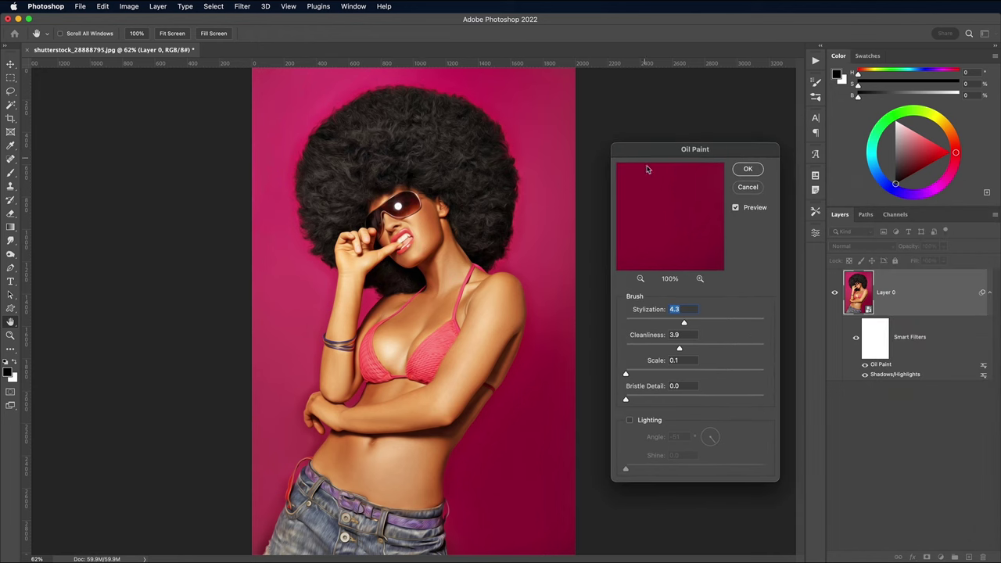
{"action": "type", "text": "2"}
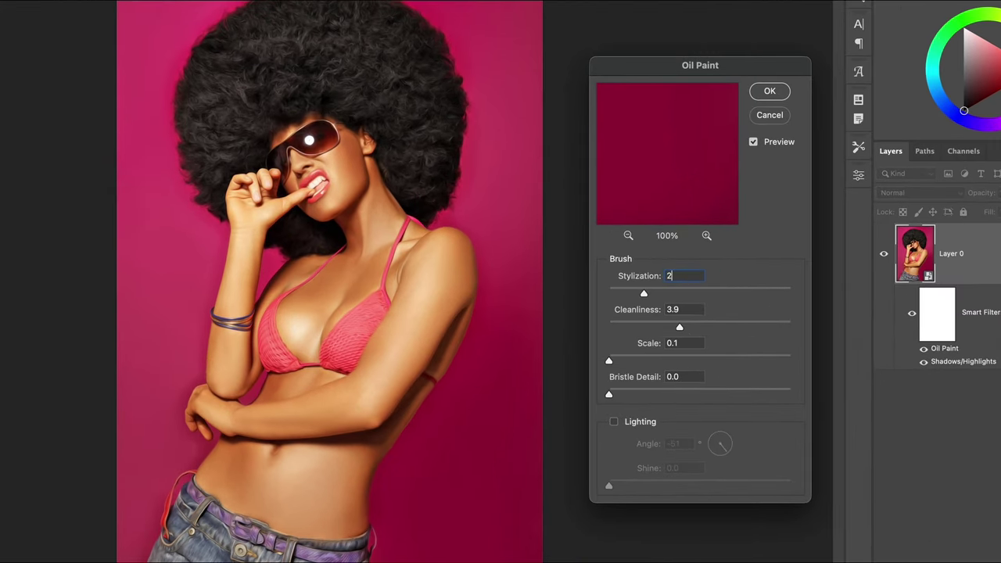
{"action": "left_click_drag", "start_coordinate": [680, 327], "coordinate": [840, 331]}
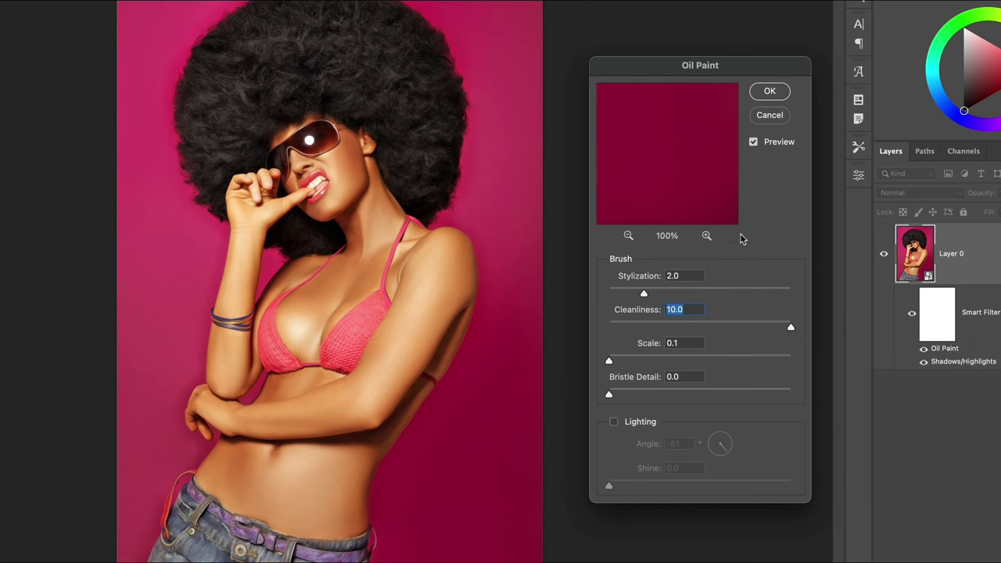
{"action": "left_click", "coordinate": [768, 92]}
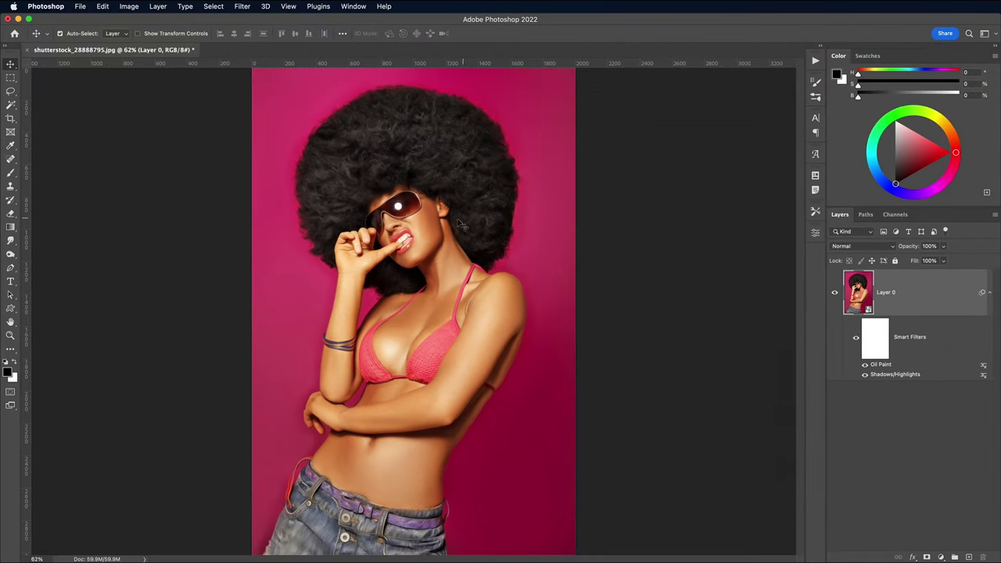
{"action": "key", "text": "super+plus"}
{"action": "key", "text": "super+plus"}
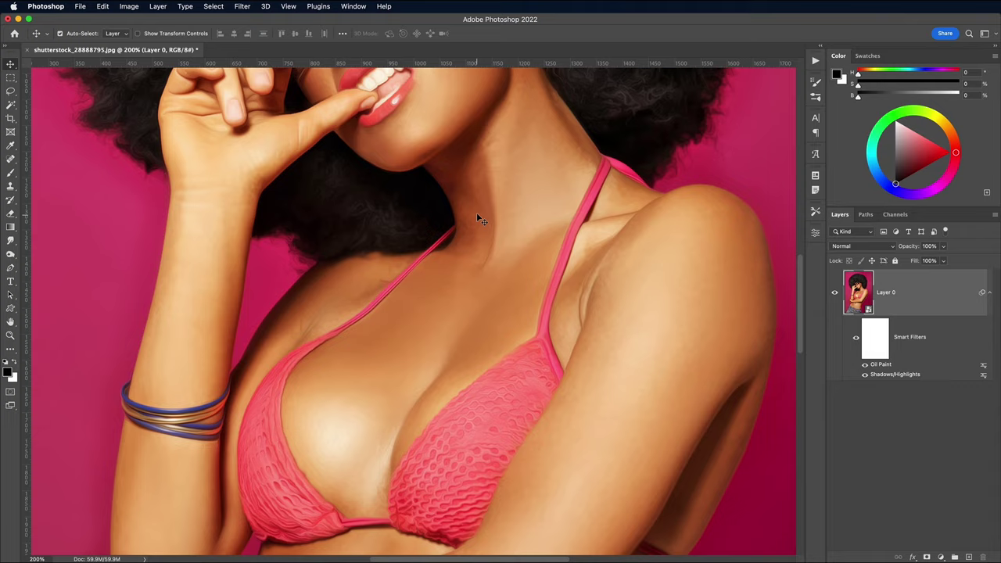
{"action": "left_click_drag", "start_coordinate": [477, 214], "coordinate": [479, 404]}
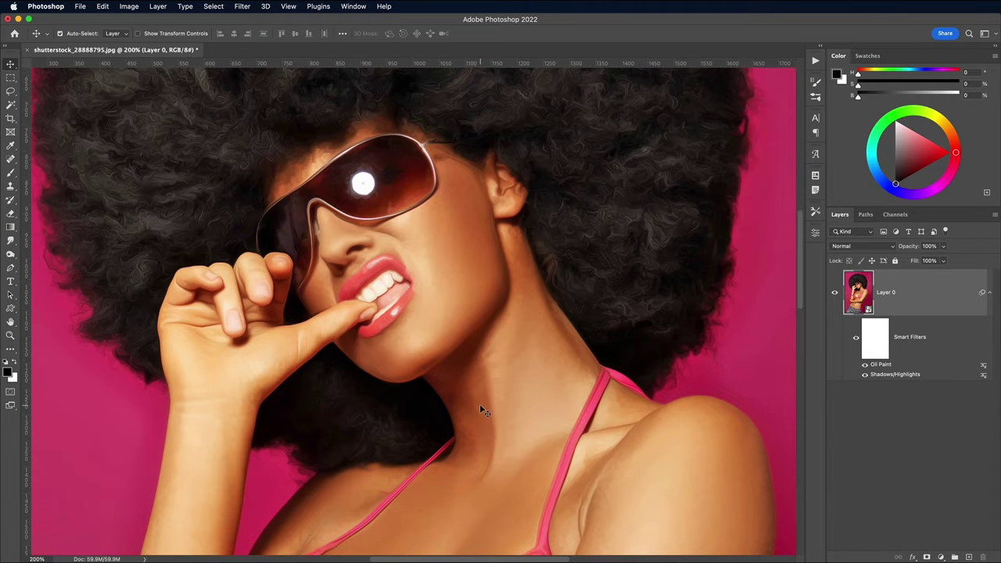
- Apply Filter Gallery Poster Edges with Edge Thickness 0, Intensity 1 and Posterization 6
{"action": "left_click", "coordinate": [244, 6]}
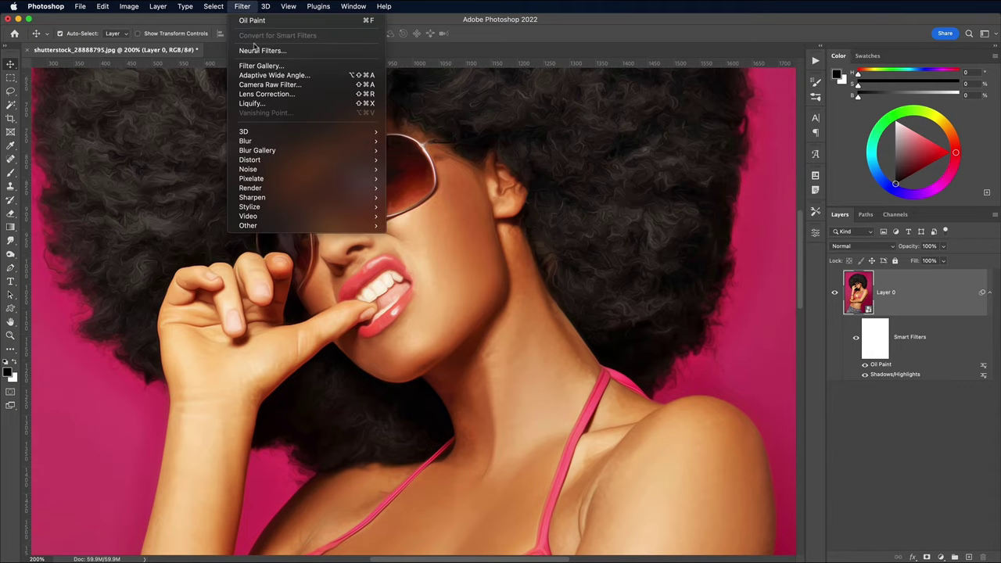
{"action": "left_click", "coordinate": [261, 66]}
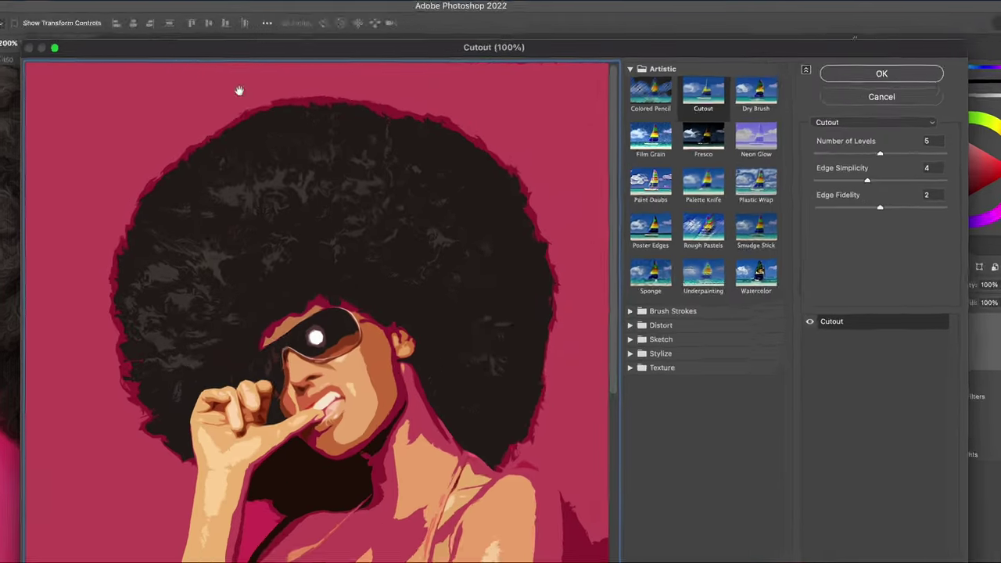
{"action": "left_click", "coordinate": [641, 231]}
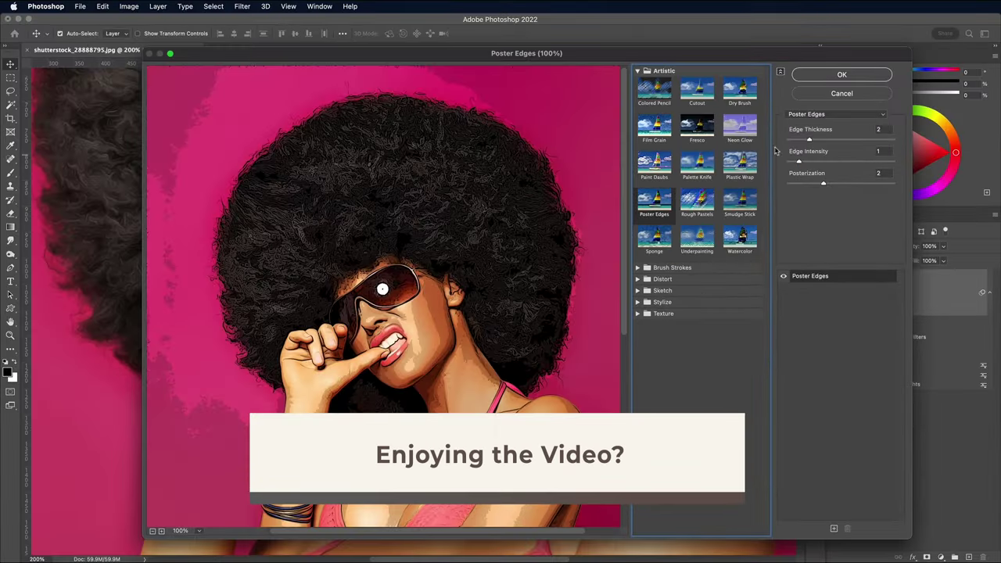
{"action": "double_click", "coordinate": [878, 132]}
{"action": "type", "text": "0"}
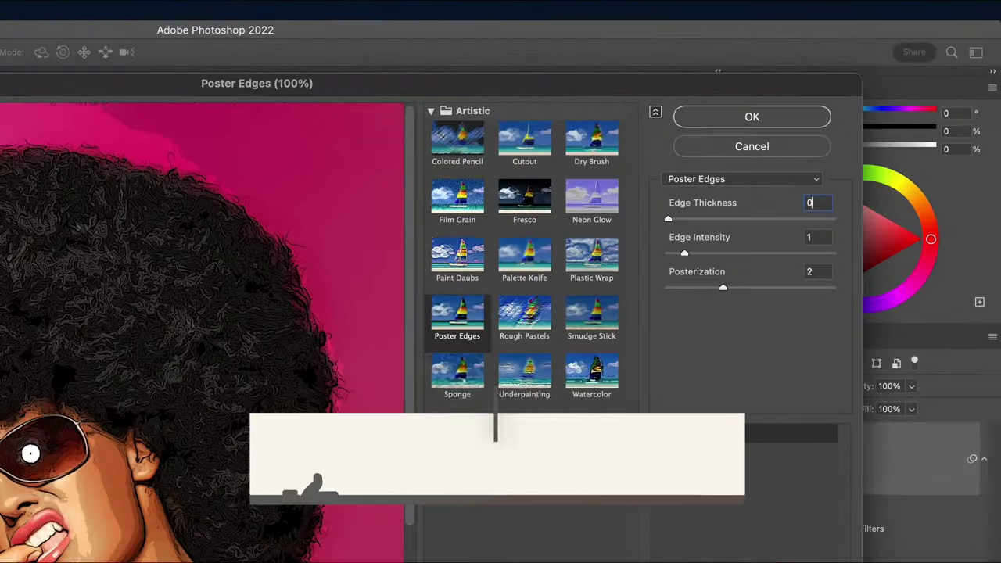
{"action": "key", "text": "Tab"}
{"action": "key", "text": "Tab"}
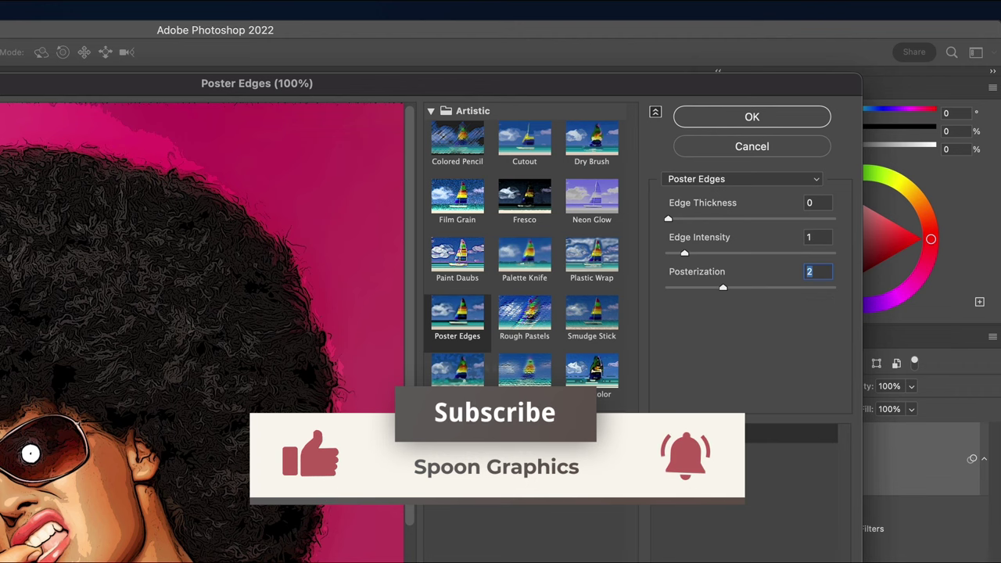
{"action": "left_click", "coordinate": [699, 125]}
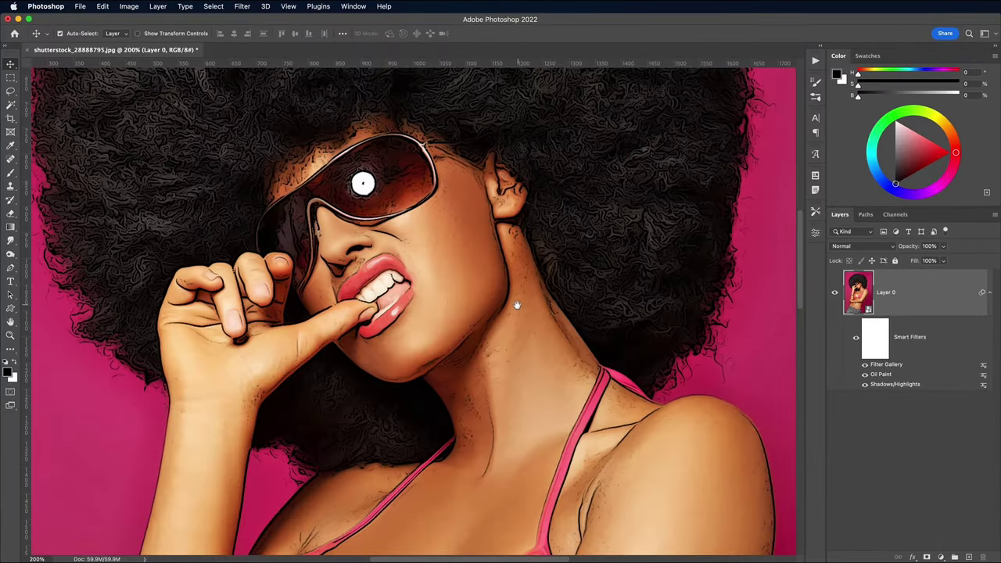
{"action": "mouse_move", "coordinate": [519, 302]}
{"action": "left_mouse_down"}
{"action": "mouse_move", "coordinate": [514, 157]}
{"action": "mouse_move", "coordinate": [508, 288]}
{"action": "left_mouse_up"}
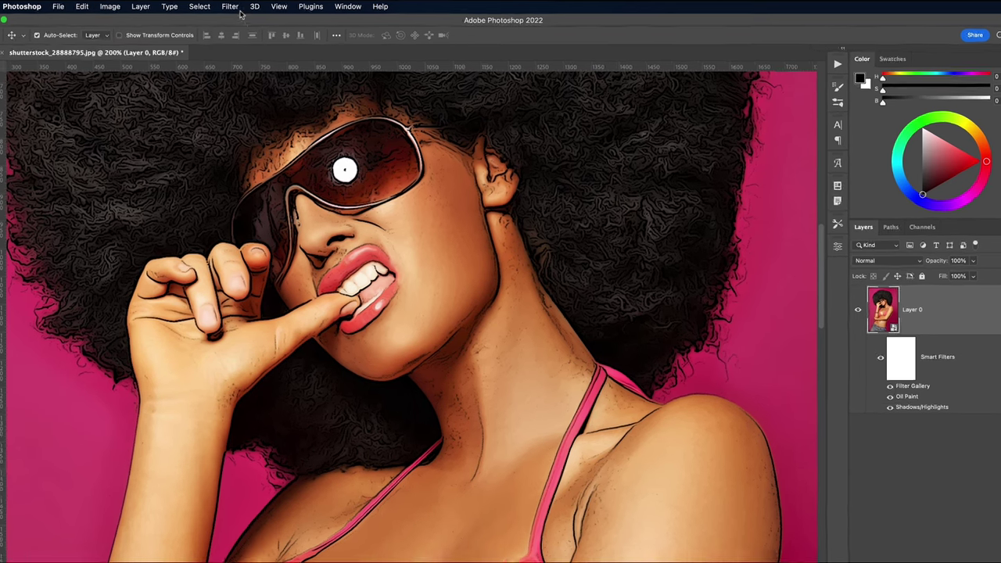
- Apply a Reduce Noise smart filter at Strength 10 with other values at 0
{"action": "left_click", "coordinate": [244, 7]}
{"action": "mouse_move", "coordinate": [233, 208]}
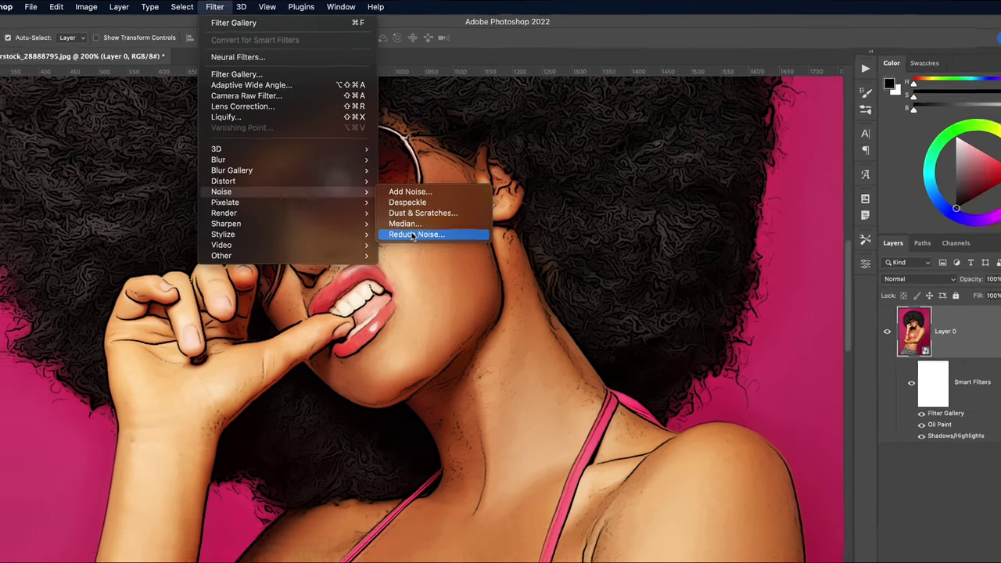
{"action": "left_click", "coordinate": [413, 234]}
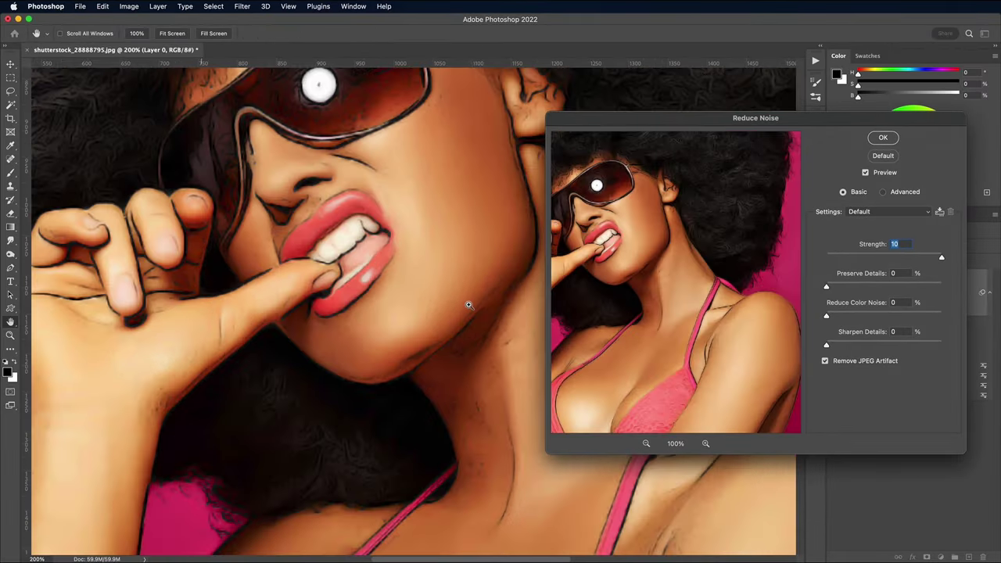
{"action": "left_click", "coordinate": [884, 138]}
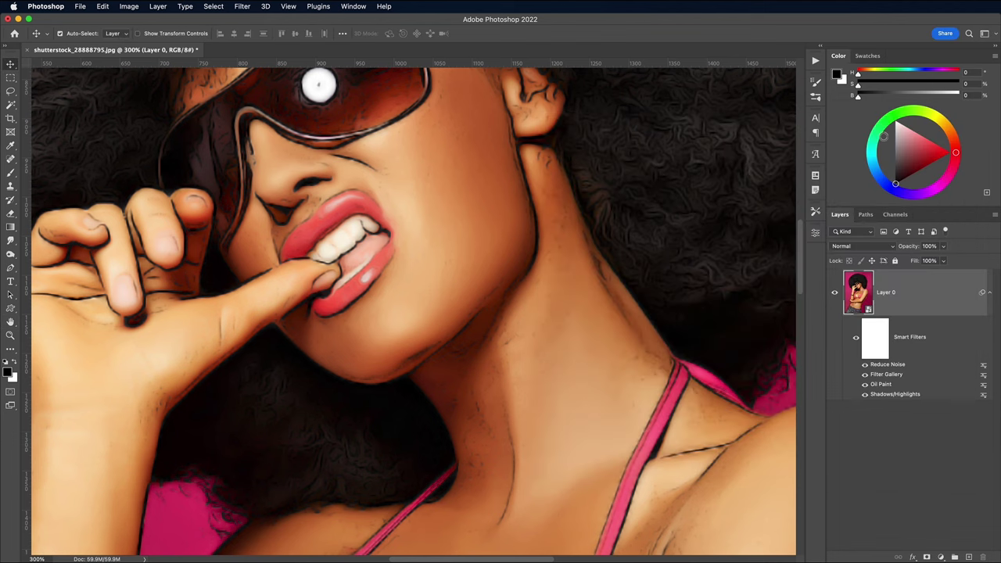
- Apply a Smart Blur smart filter with Radius 4.1 and an adjusted Threshold
{"action": "left_click", "coordinate": [244, 7]}
{"action": "mouse_move", "coordinate": [289, 143]}
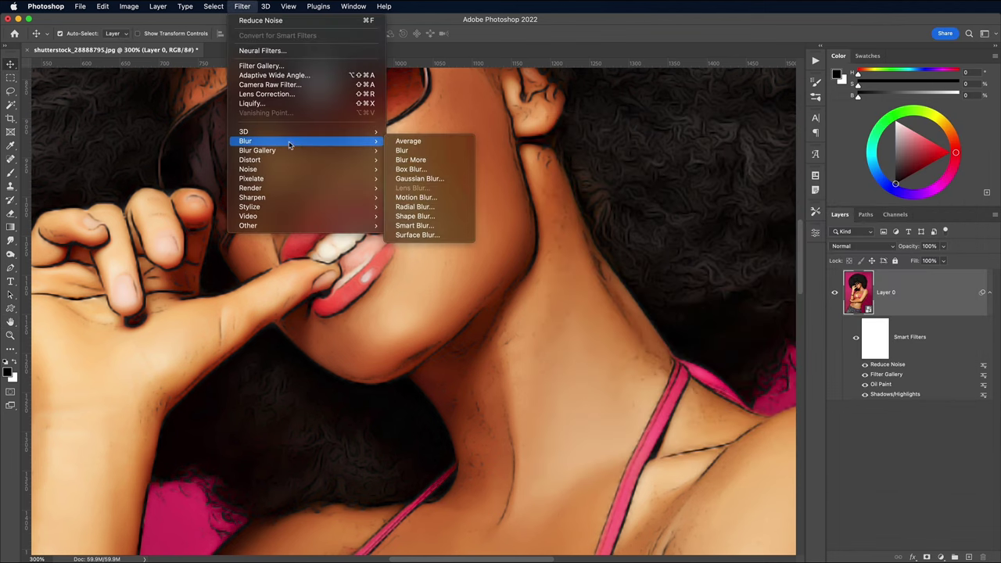
{"action": "left_click", "coordinate": [413, 225]}
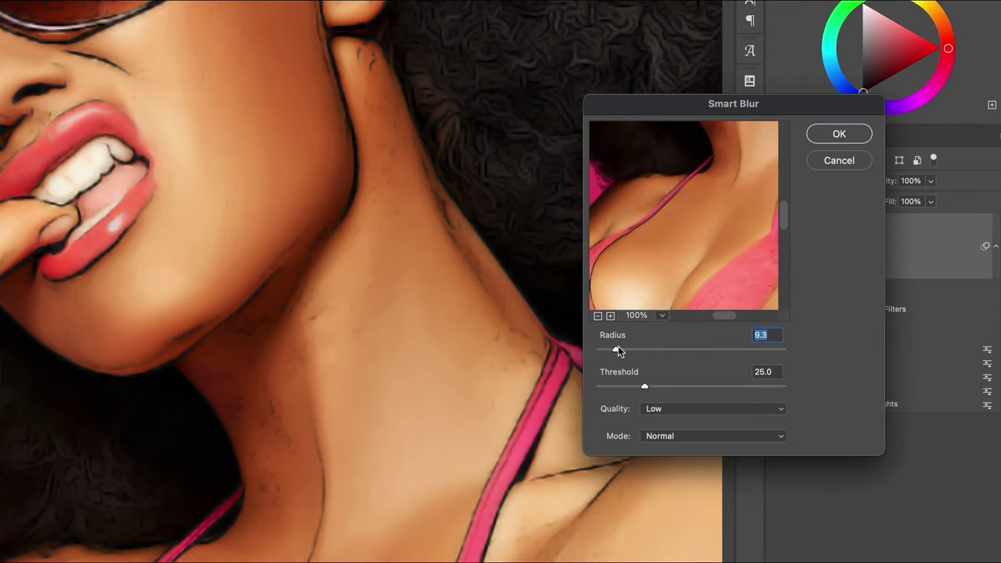
{"action": "left_click_drag", "start_coordinate": [618, 351], "coordinate": [607, 351]}
{"action": "left_click_drag", "start_coordinate": [634, 384], "coordinate": [671, 389]}
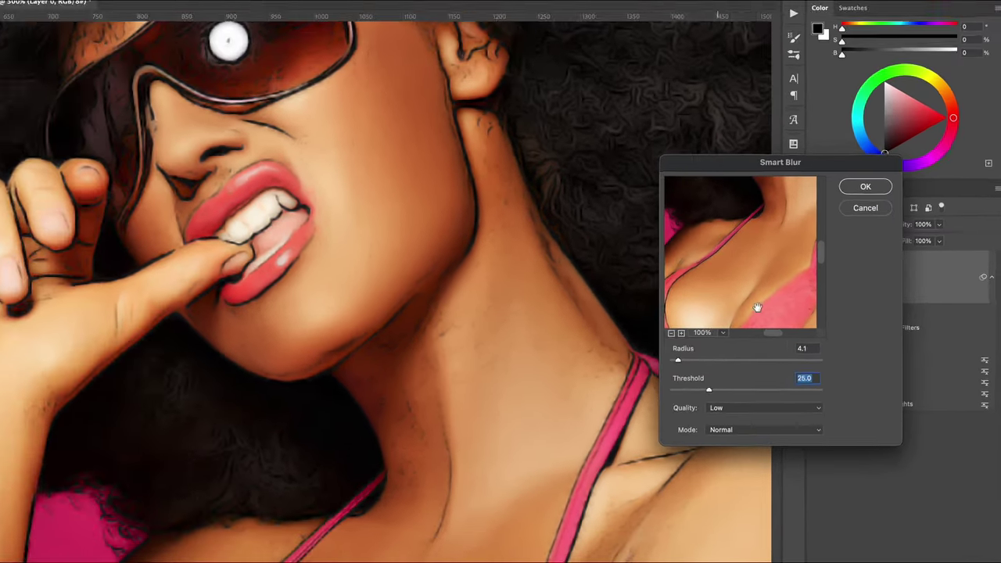
{"action": "left_click", "coordinate": [830, 139]}
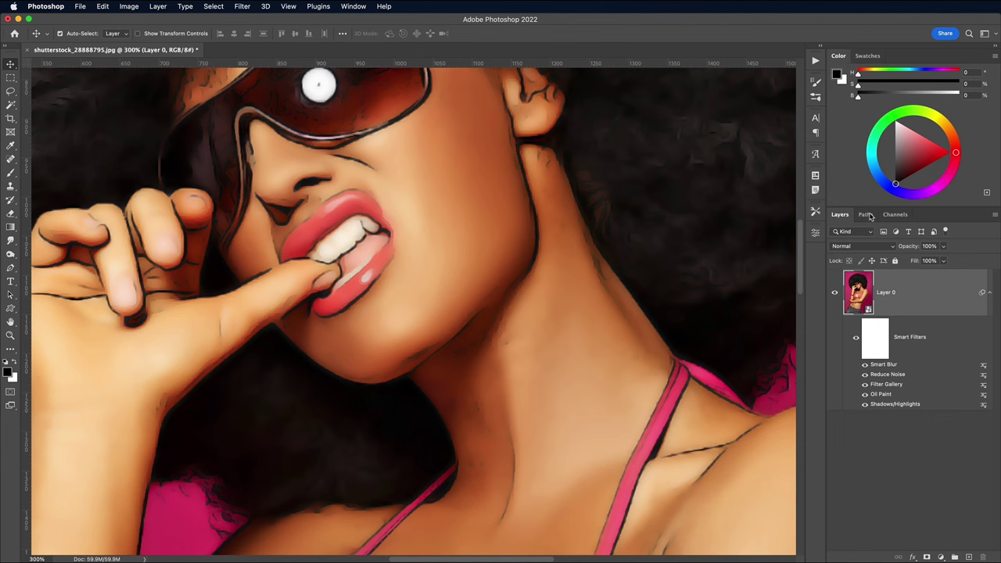
- Zoom to 100% and apply Unsharp Mask at 70% amount, 4.0 px radius, threshold 0
{"action": "key", "text": "super+1"}
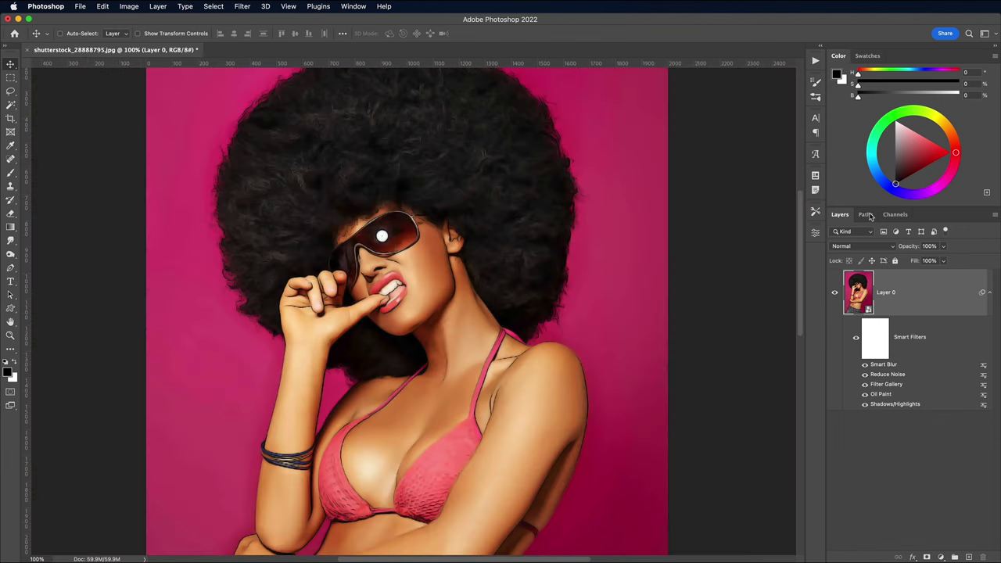
{"action": "left_click", "coordinate": [247, 6]}
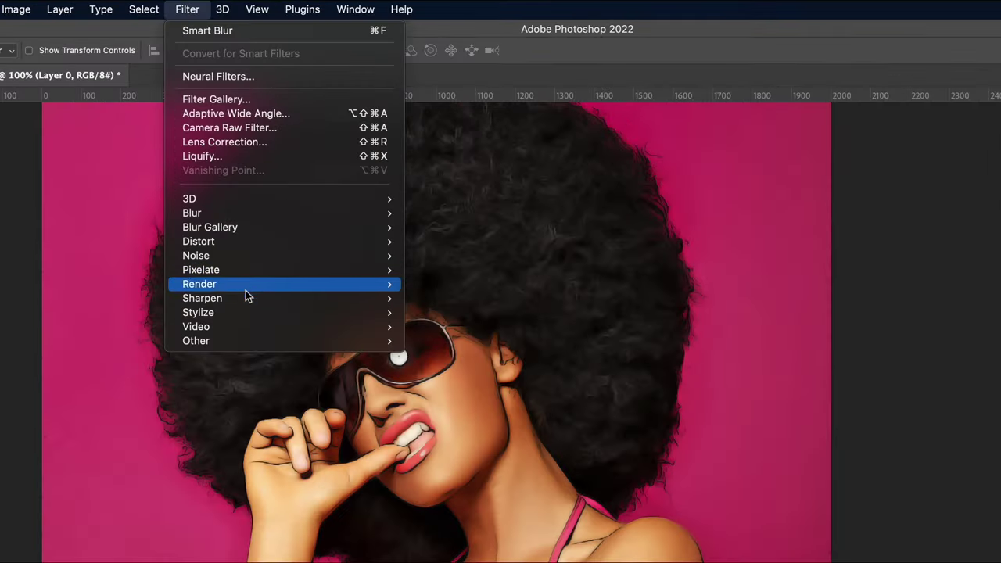
{"action": "mouse_move", "coordinate": [281, 197]}
{"action": "left_click", "coordinate": [454, 356]}
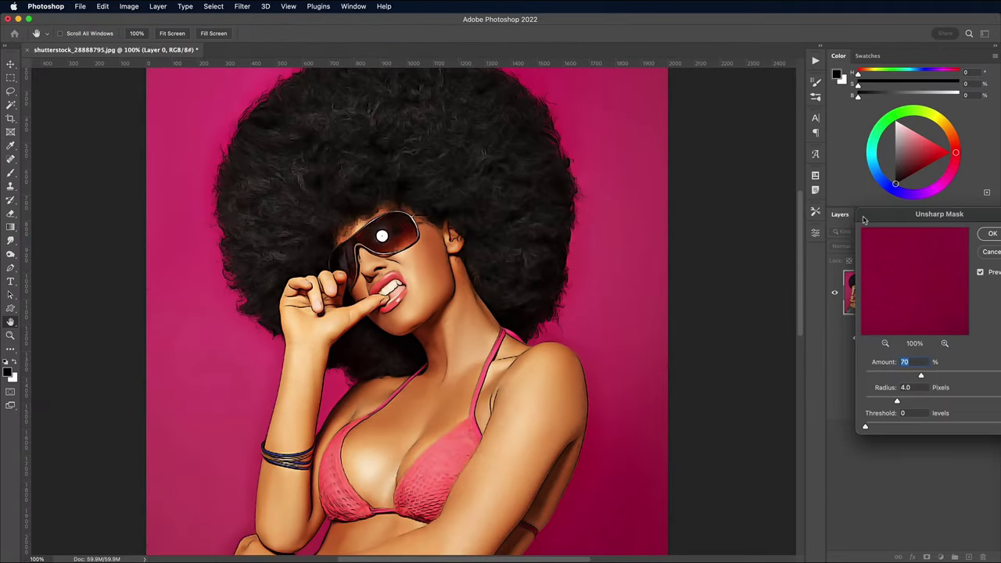
{"action": "left_click_drag", "start_coordinate": [863, 219], "coordinate": [641, 192]}
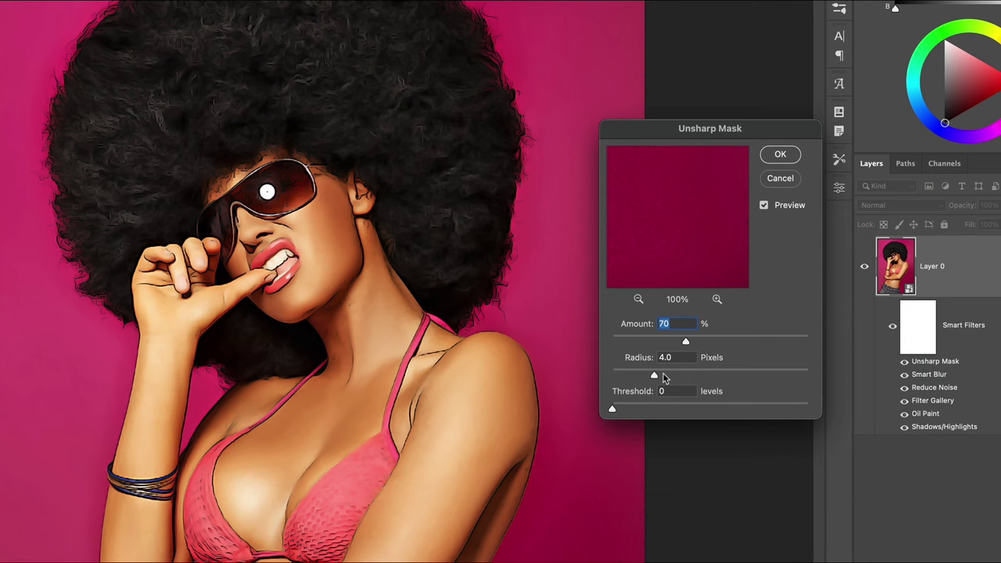
{"action": "left_click", "coordinate": [782, 156]}
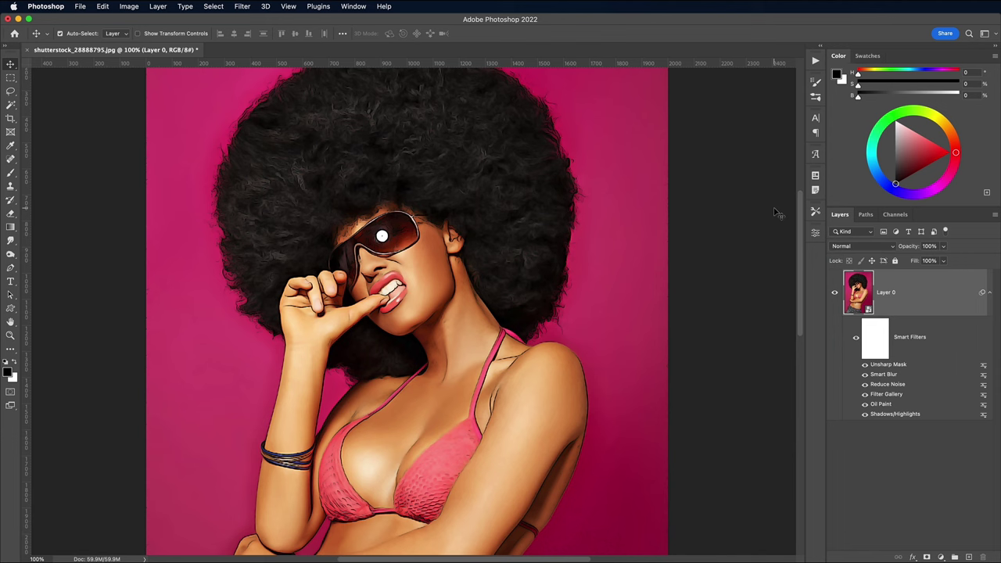
- Apply a Filter Gallery Cutout with 5 levels, Edge Simplicity 4 and Edge Fidelity 2
{"action": "left_click", "coordinate": [242, 7]}
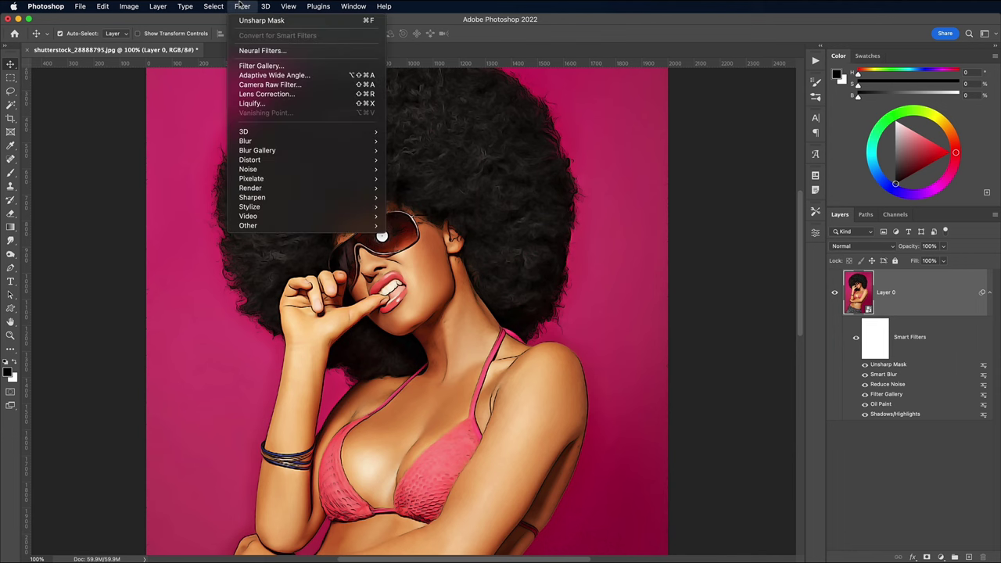
{"action": "left_click", "coordinate": [261, 66]}
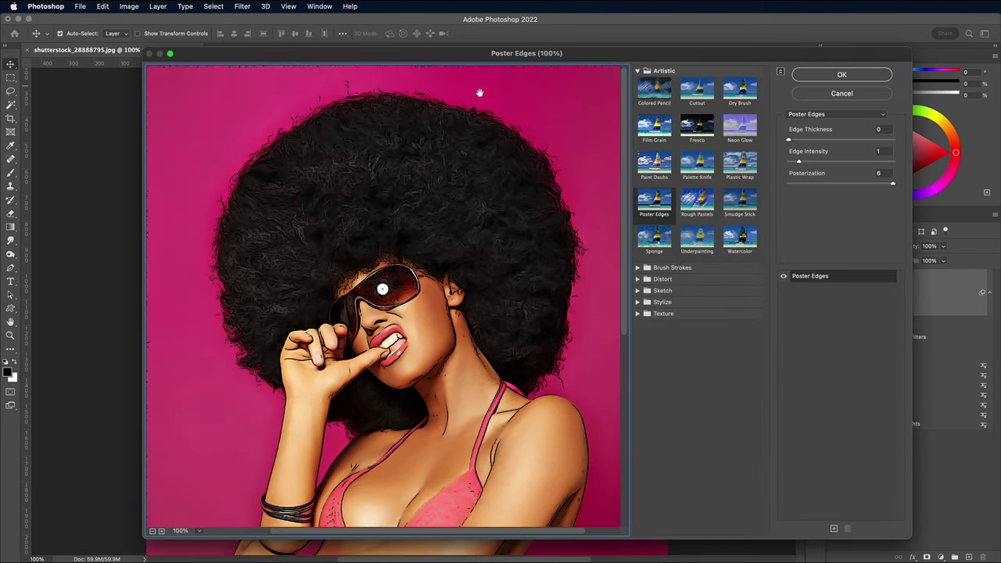
{"action": "left_click", "coordinate": [697, 88]}
{"action": "left_click_drag", "start_coordinate": [494, 313], "coordinate": [493, 174]}
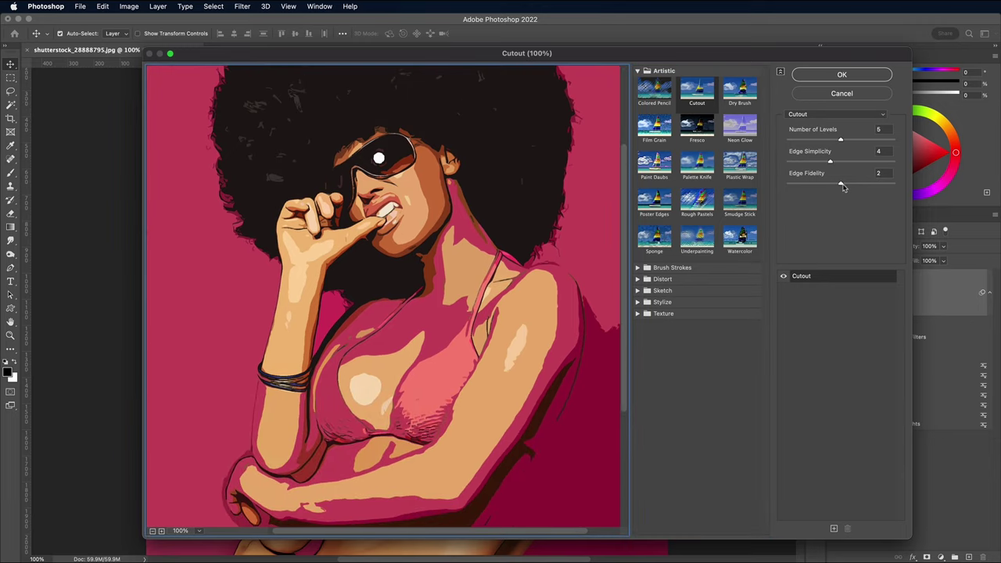
{"action": "left_click_drag", "start_coordinate": [841, 139], "coordinate": [798, 140]}
{"action": "key", "text": "Up"}
{"action": "key", "text": "Up"}
{"action": "key", "text": "Up"}
{"action": "key", "text": "Up"}
{"action": "key", "text": "Up"}
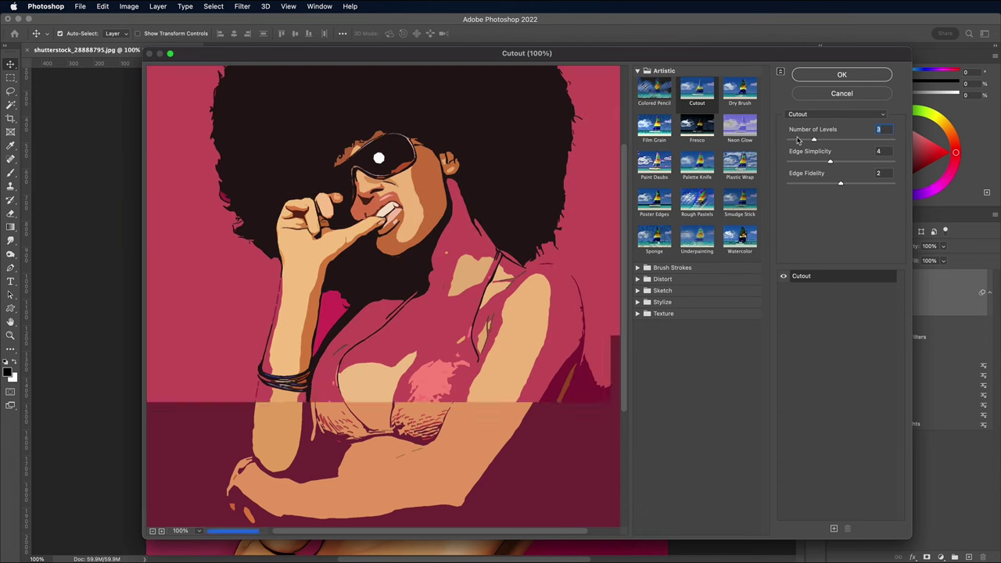
{"action": "key", "text": "Down"}
{"action": "key", "text": "Down"}
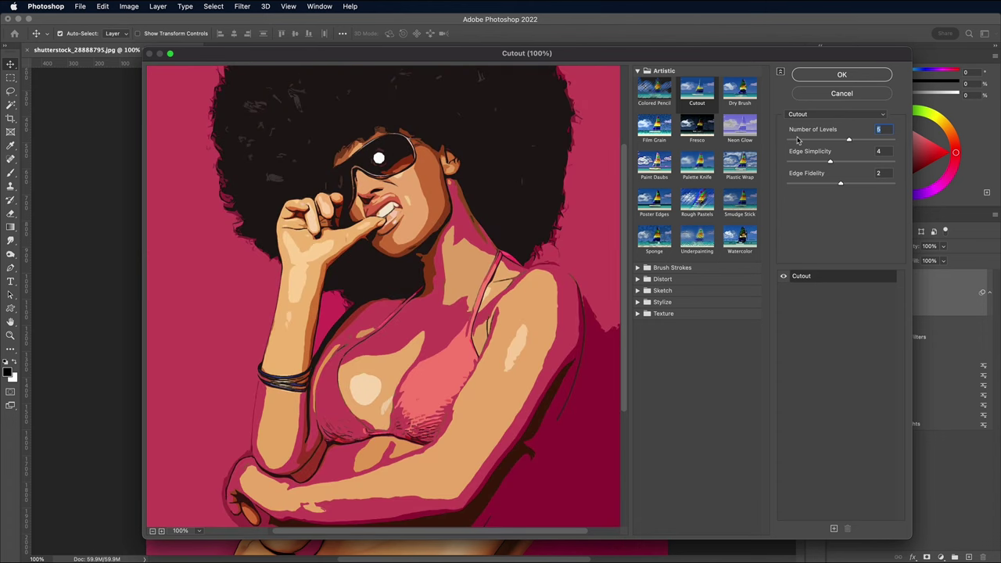
{"action": "left_click", "coordinate": [824, 79]}
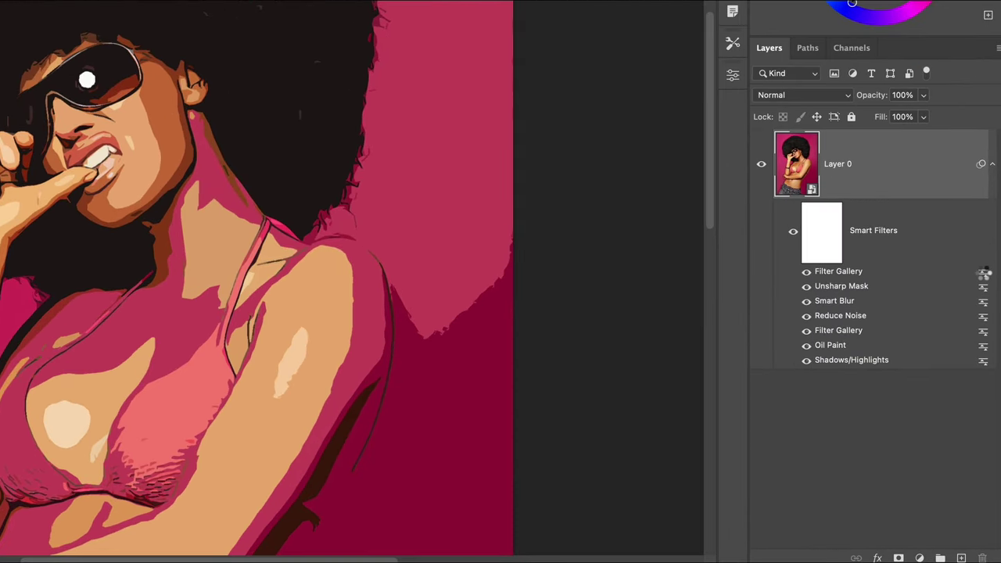
- Set the Cutout filter's blending options to Soft Light mode and lower its opacity toward 70%
{"action": "double_click", "coordinate": [983, 273]}
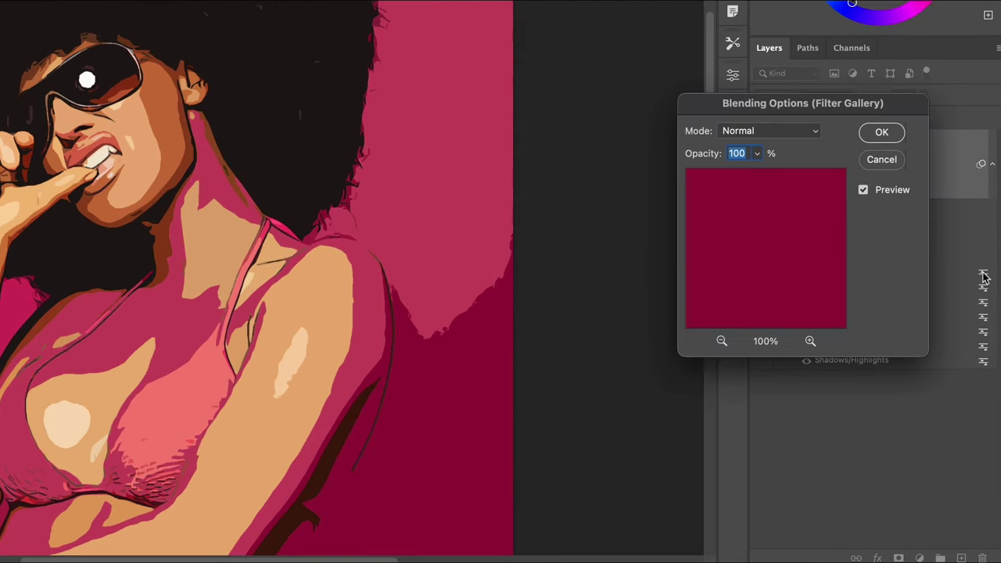
{"action": "left_click", "coordinate": [722, 342]}
{"action": "left_click", "coordinate": [722, 342]}
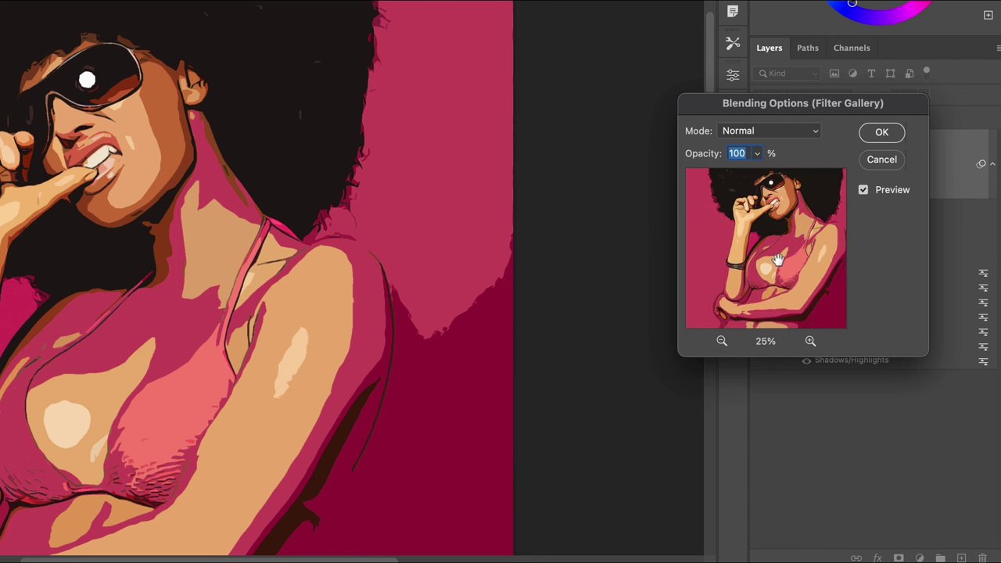
{"action": "left_click", "coordinate": [775, 133]}
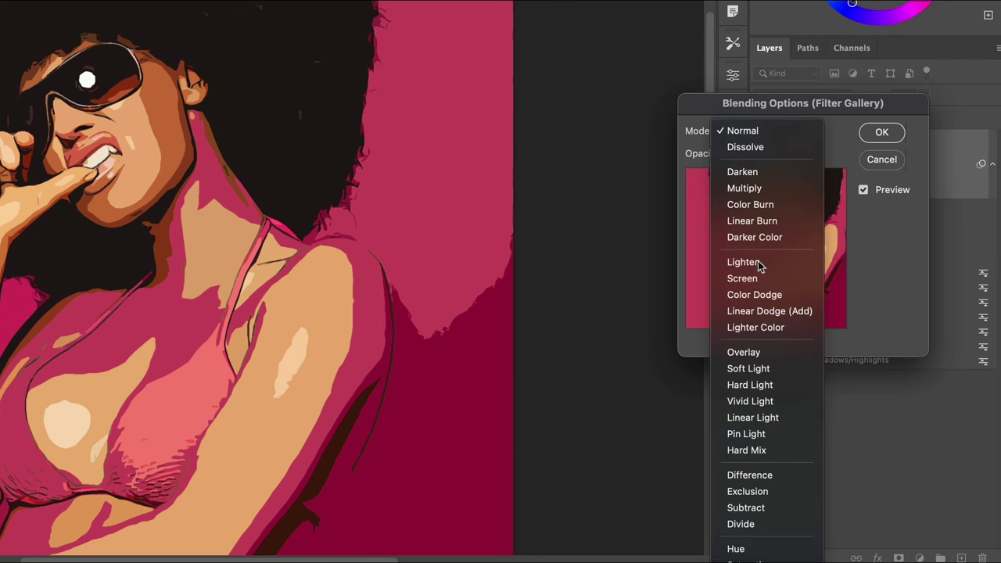
{"action": "left_click", "coordinate": [755, 368]}
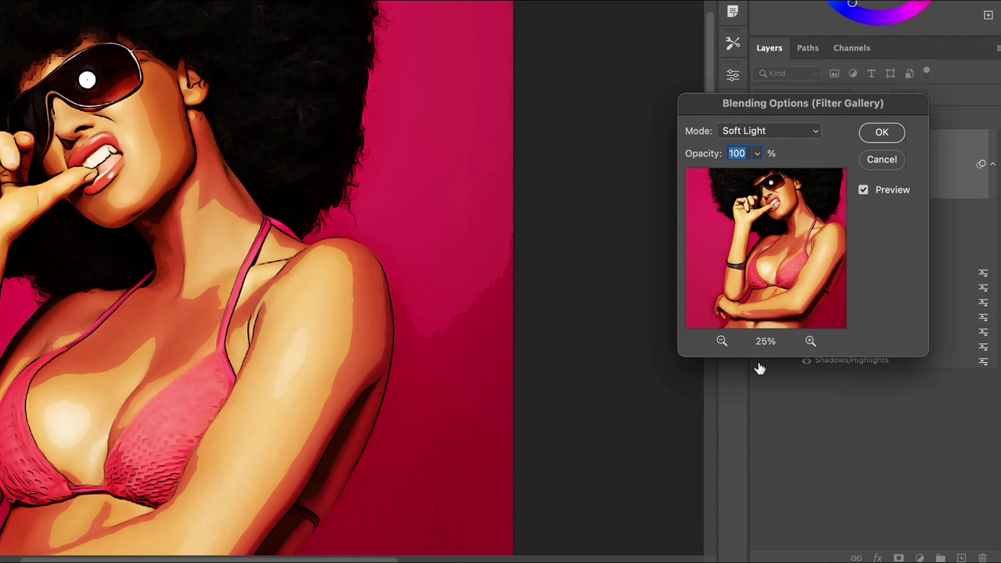
{"action": "left_click", "coordinate": [758, 155]}
{"action": "left_click_drag", "start_coordinate": [758, 172], "coordinate": [738, 172]}
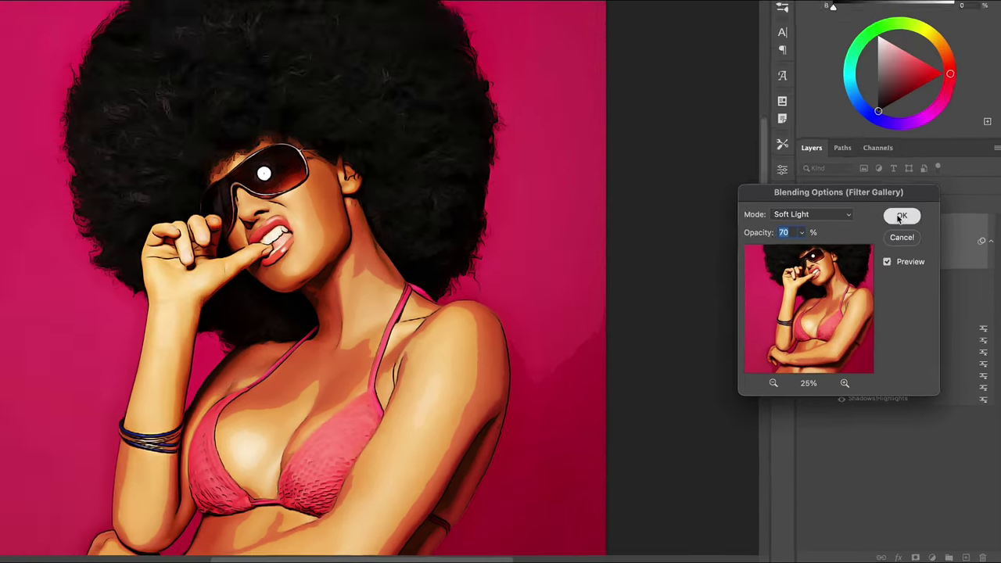
- Confirm the Cutout blending at 70% opacity and recentre the portrait on the canvas
{"action": "left_click", "coordinate": [882, 132]}
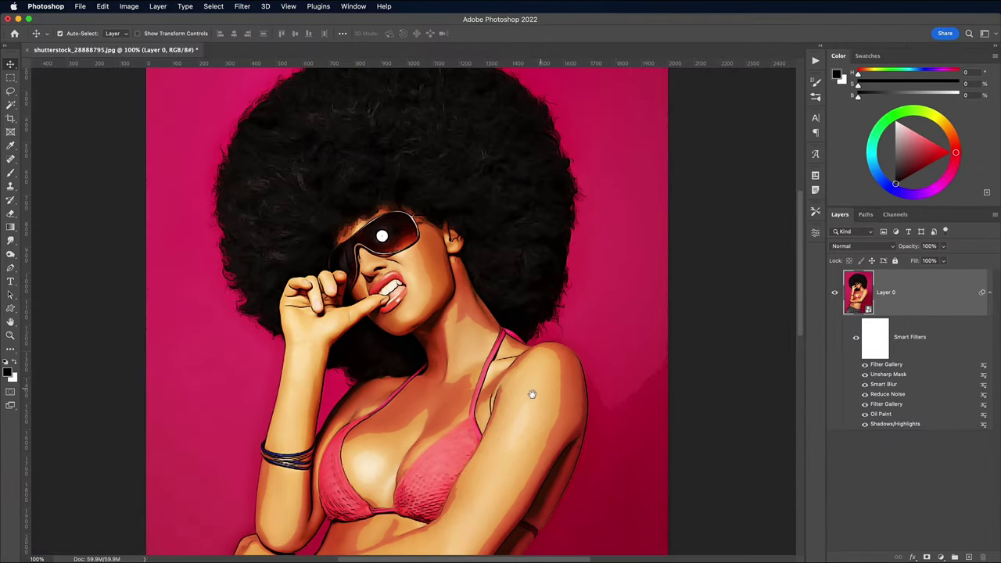
{"action": "left_click_drag", "start_coordinate": [524, 391], "coordinate": [558, 380]}
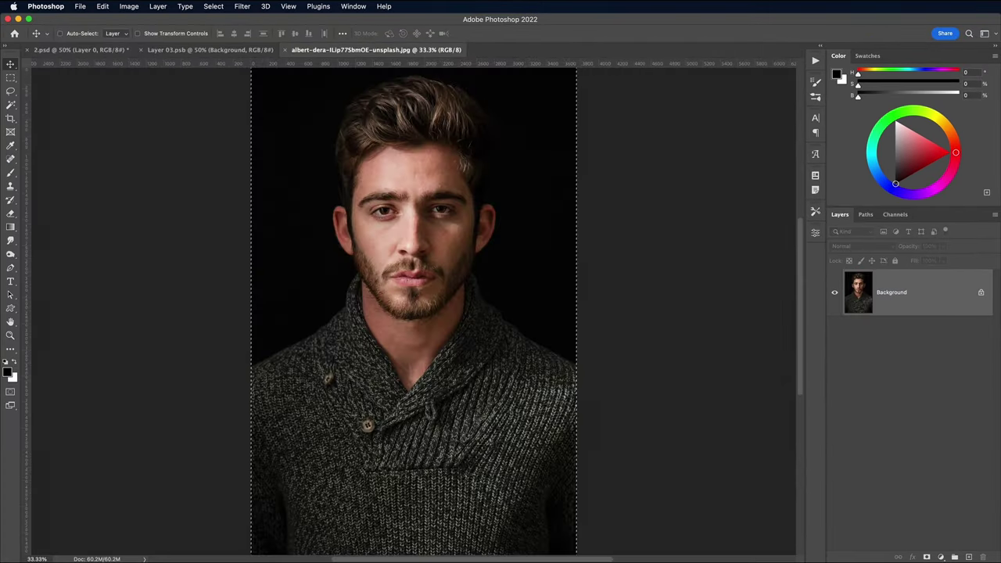
- Paste the bearded man's portrait into the smart object contents and scale it to fill the canvas
{"action": "left_click", "coordinate": [207, 49]}
{"action": "key", "text": "super+v"}
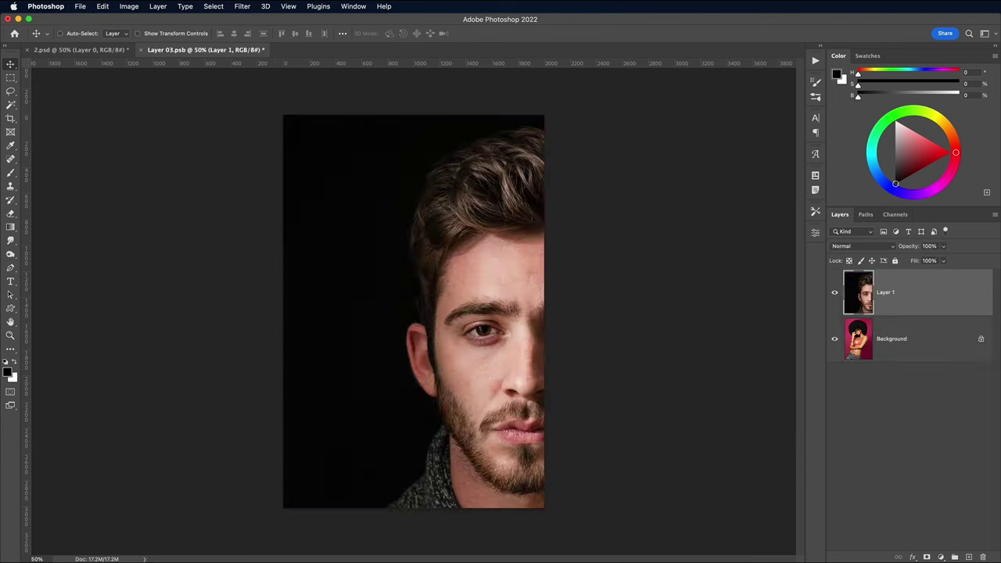
{"action": "key", "text": "super+t"}
{"action": "left_click_drag", "start_coordinate": [282, 112], "coordinate": [395, 281]}
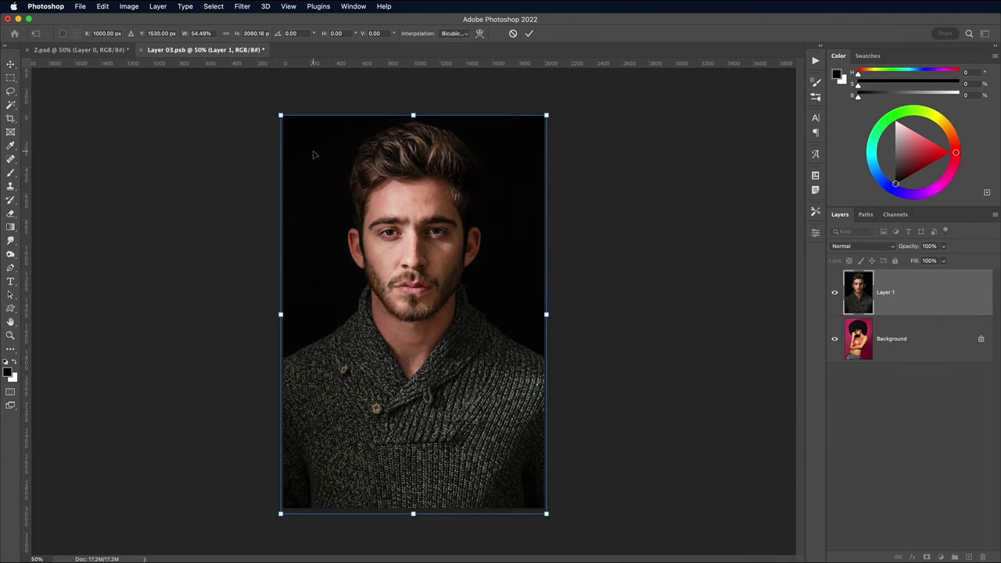
{"action": "key", "text": "Return"}
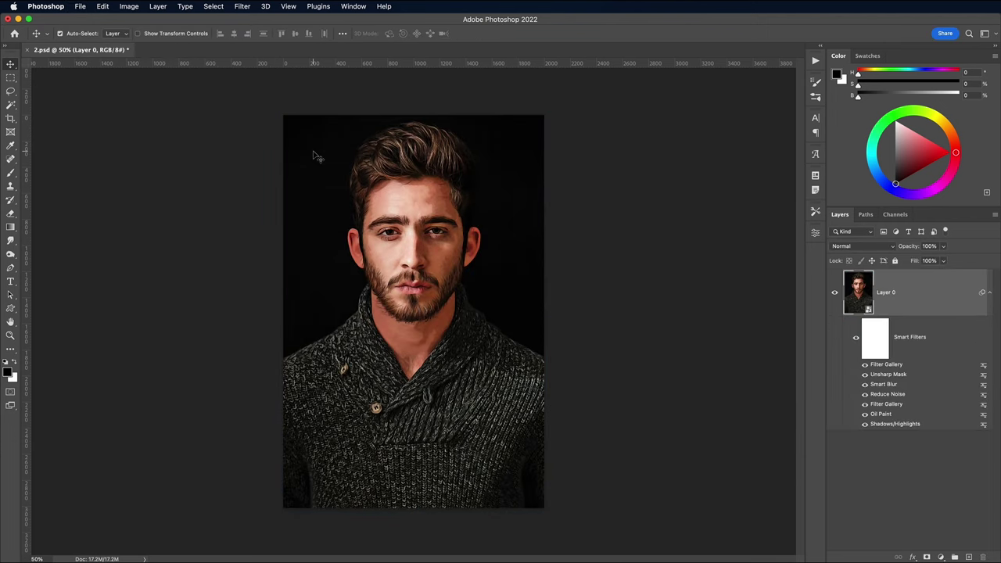
{"action": "key", "text": "super+1"}
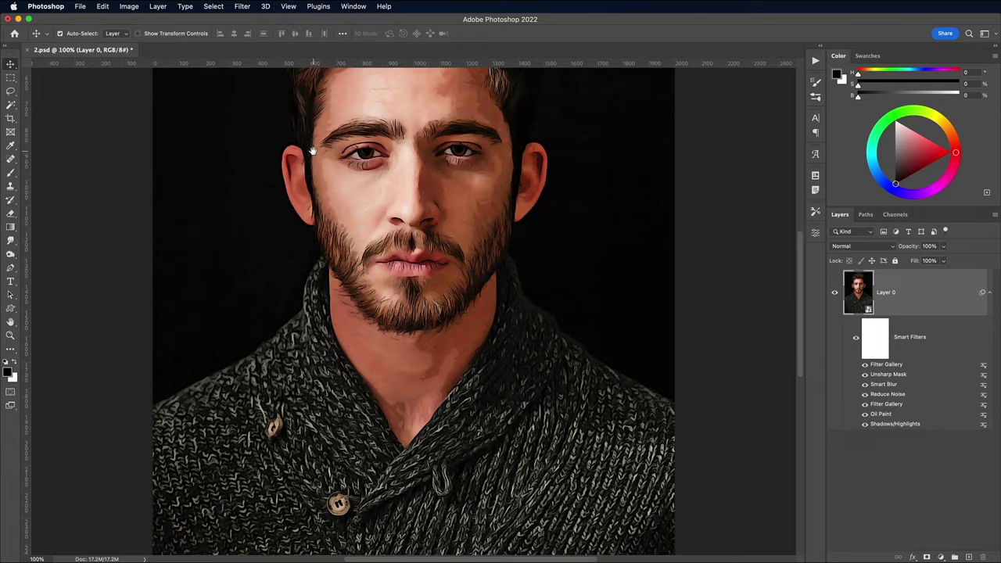
{"action": "left_click_drag", "start_coordinate": [313, 151], "coordinate": [311, 317]}
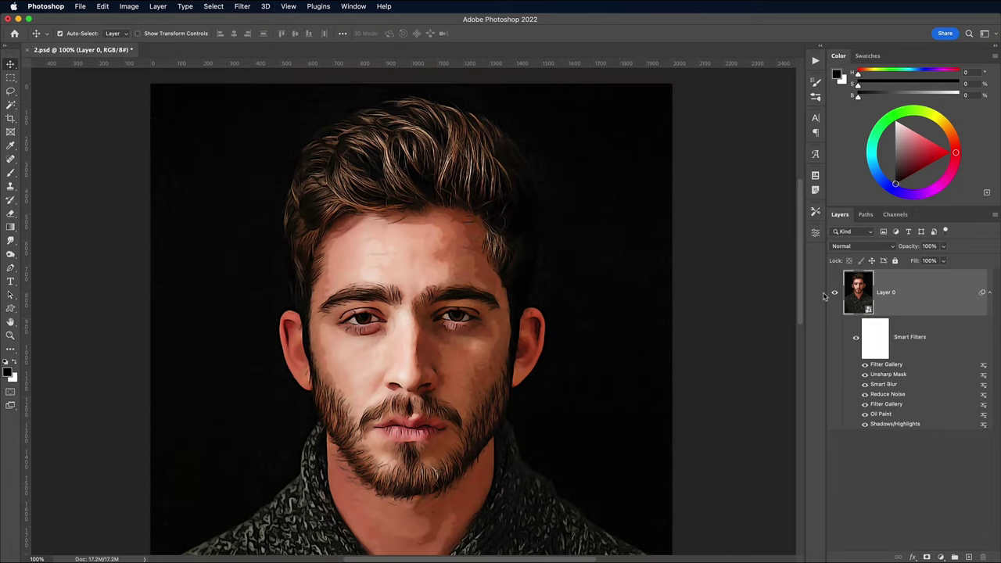
- Open Layer 0's smart object contents and fit the placed pug photo to the canvas
{"action": "double_click", "coordinate": [857, 296]}
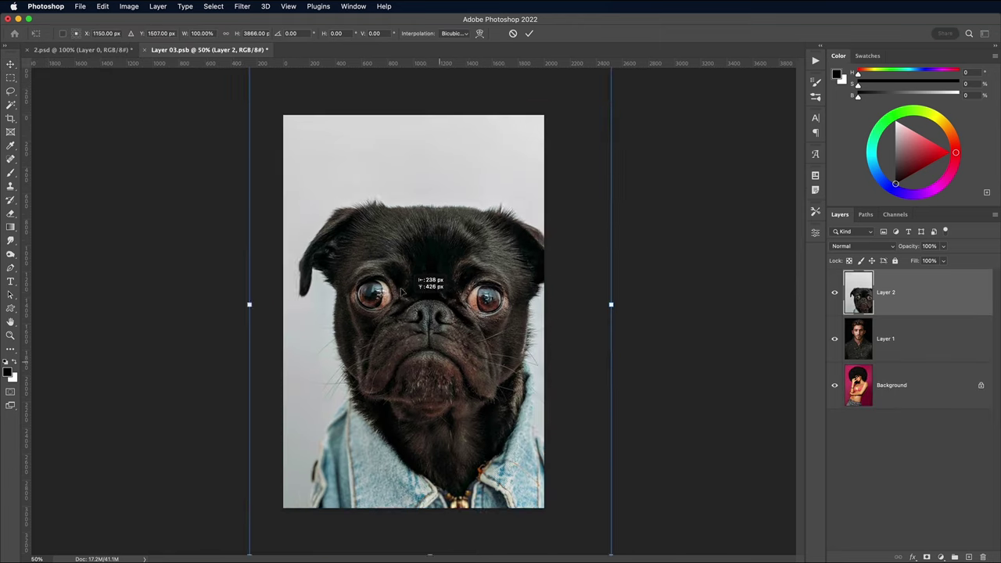
{"action": "left_click_drag", "start_coordinate": [234, 548], "coordinate": [240, 503]}
{"action": "key", "text": "Return"}
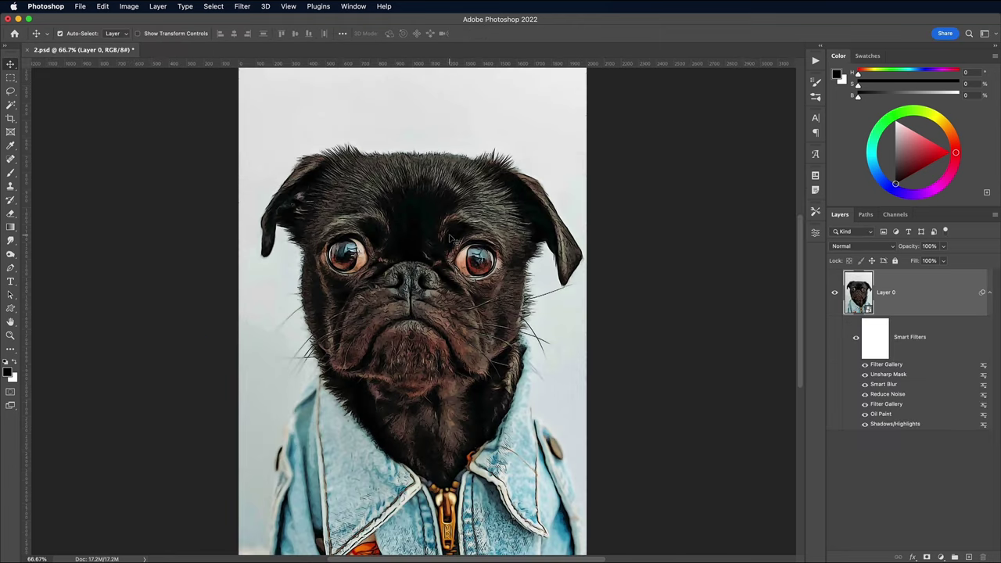